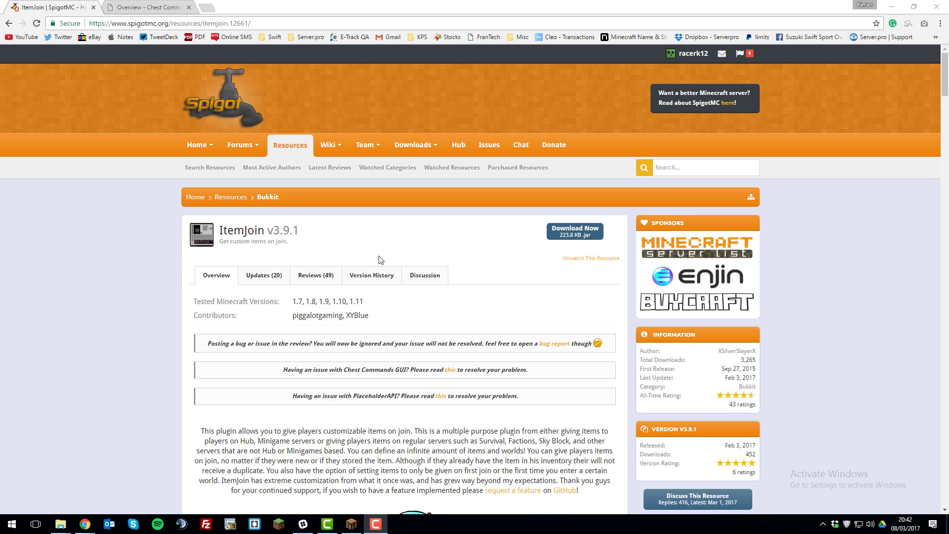
Search the Bukkit plugins on the Server.pro control panel for "chest commands gui" and install the latest version of Chest Commands GUI.
left_click(135, 6)
key("alt+Tab")
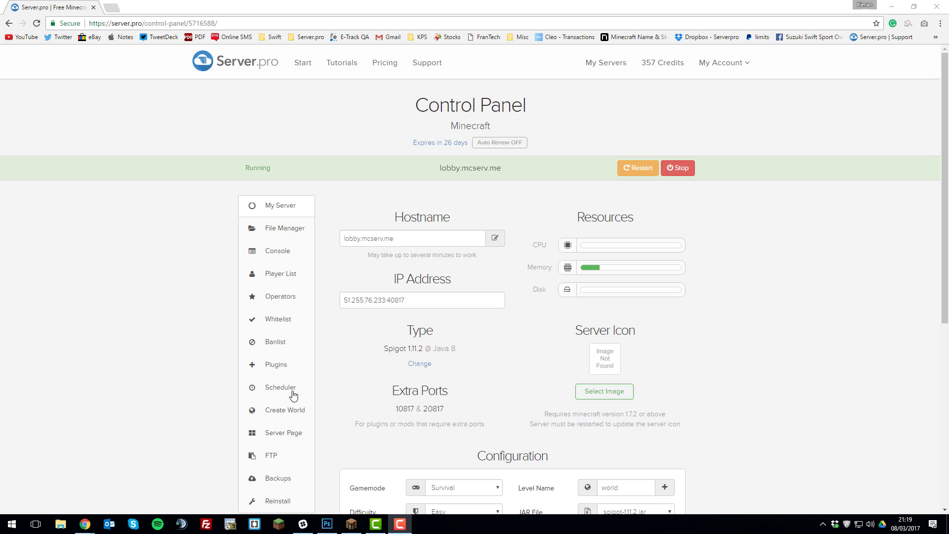
left_click(285, 370)
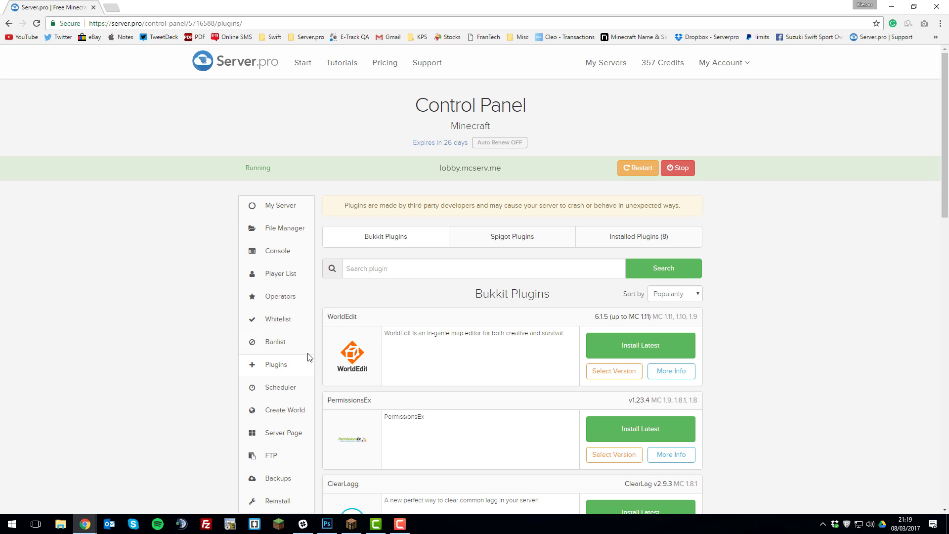
left_click(378, 269)
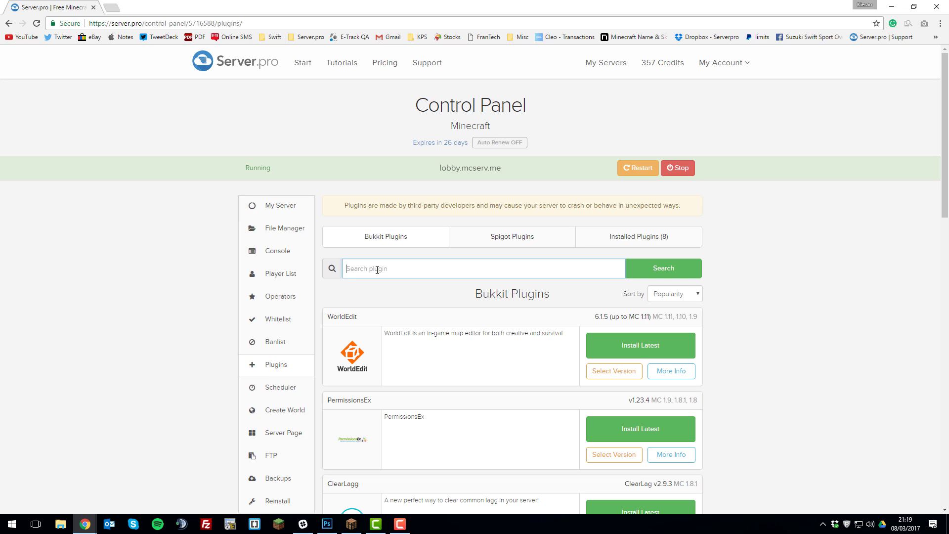
type("chest commands gui")
left_click(663, 270)
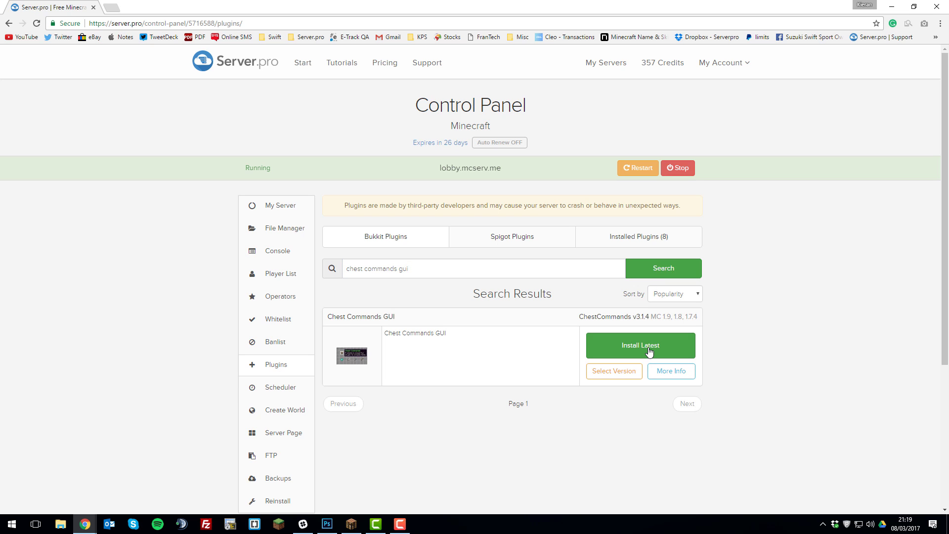
left_click(649, 351)
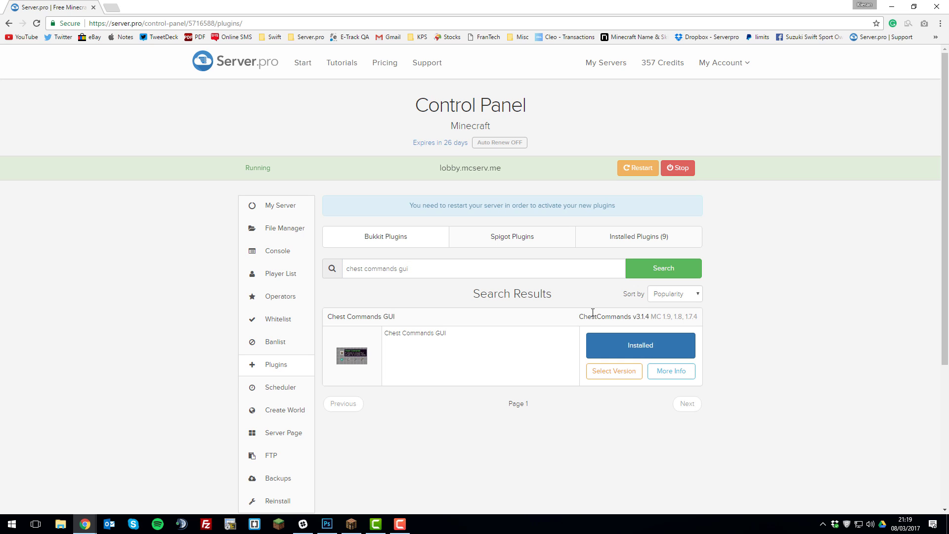
Install the latest version of ItemJoin from the Spigot plugins and restart the server.
left_click(507, 238)
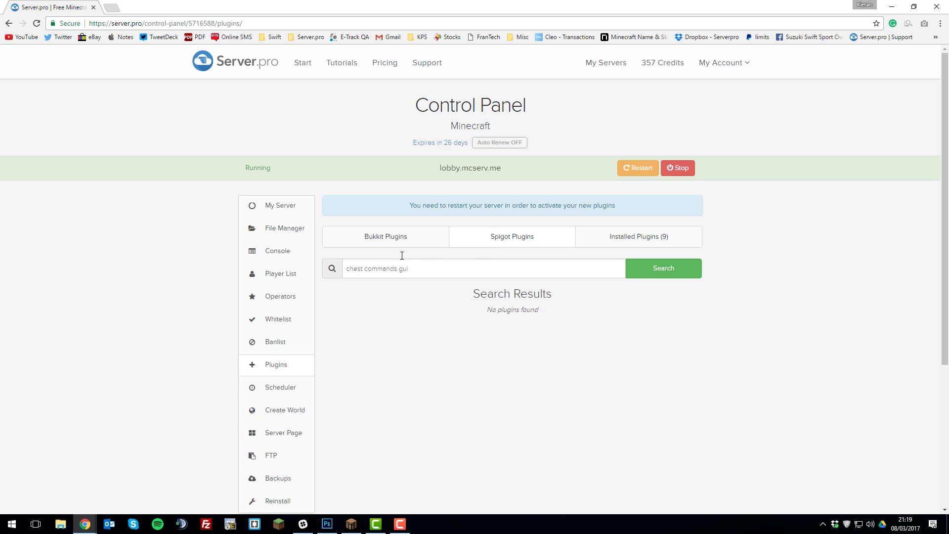
type("itemjoin")
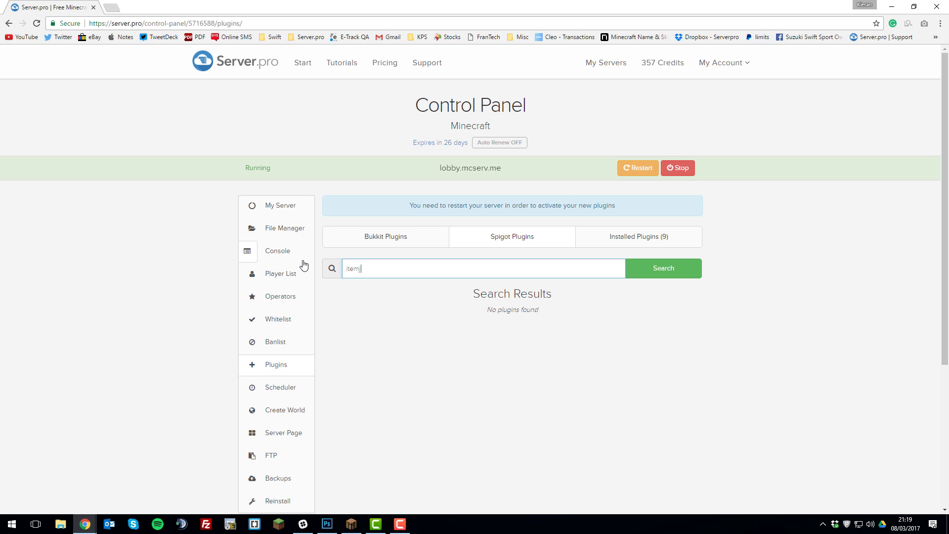
key("Return")
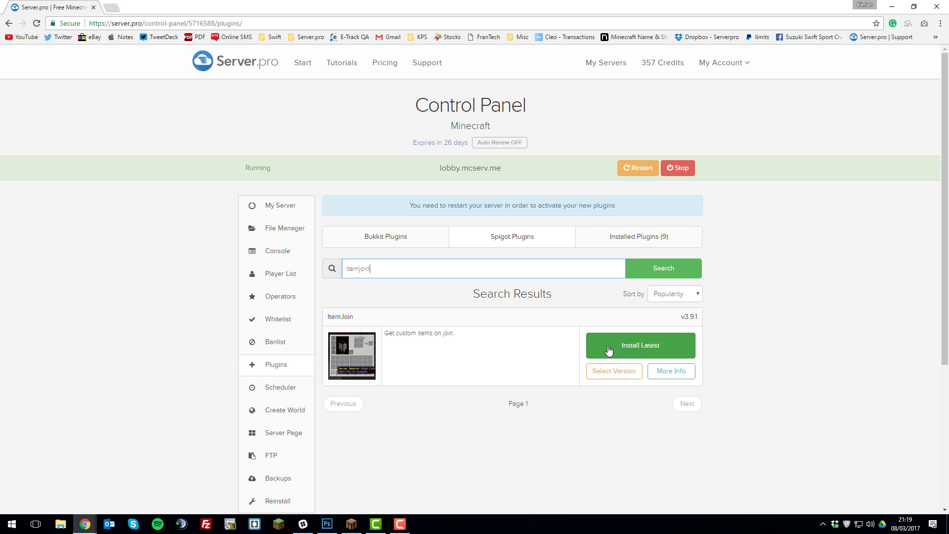
left_click(609, 350)
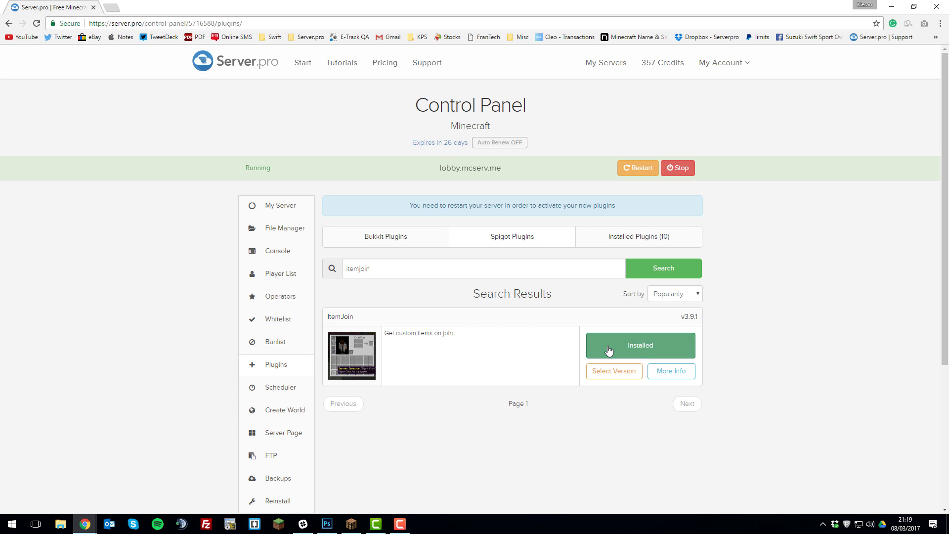
left_click(630, 168)
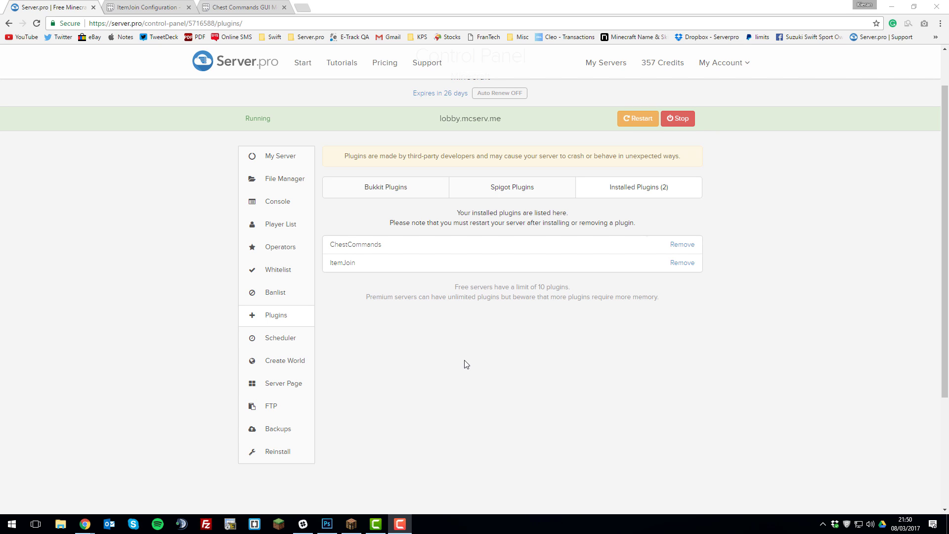
Open items.yml from the plugins/ItemJoin folder in the server's file manager.
left_click(300, 185)
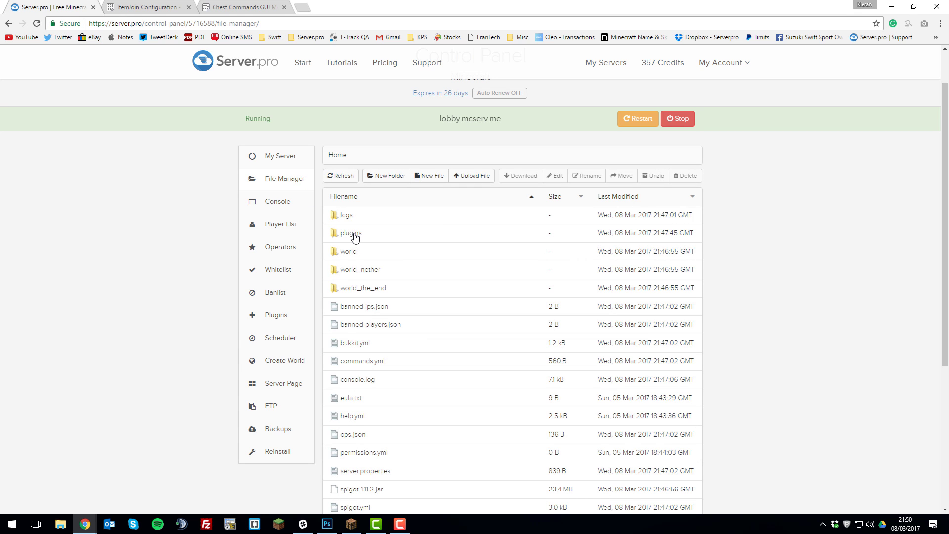
double_click(354, 238)
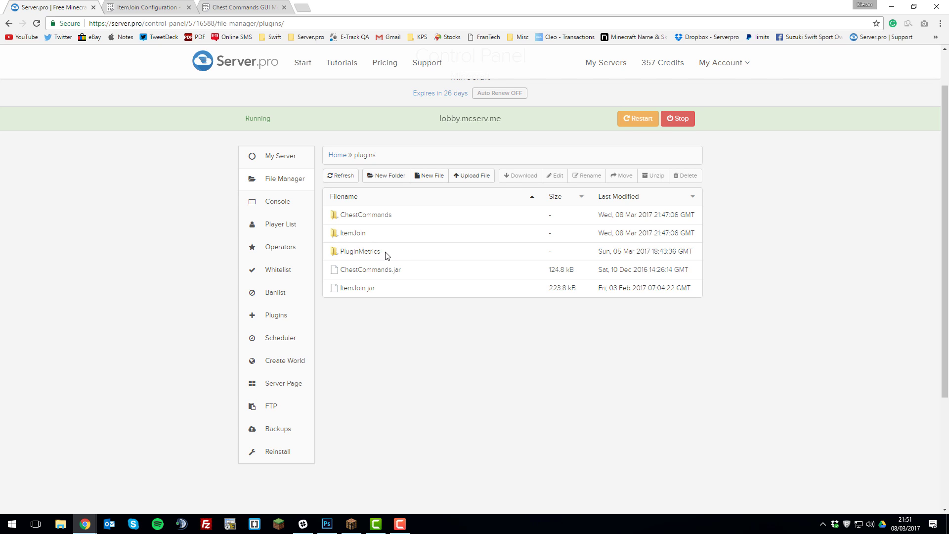
left_click(355, 234)
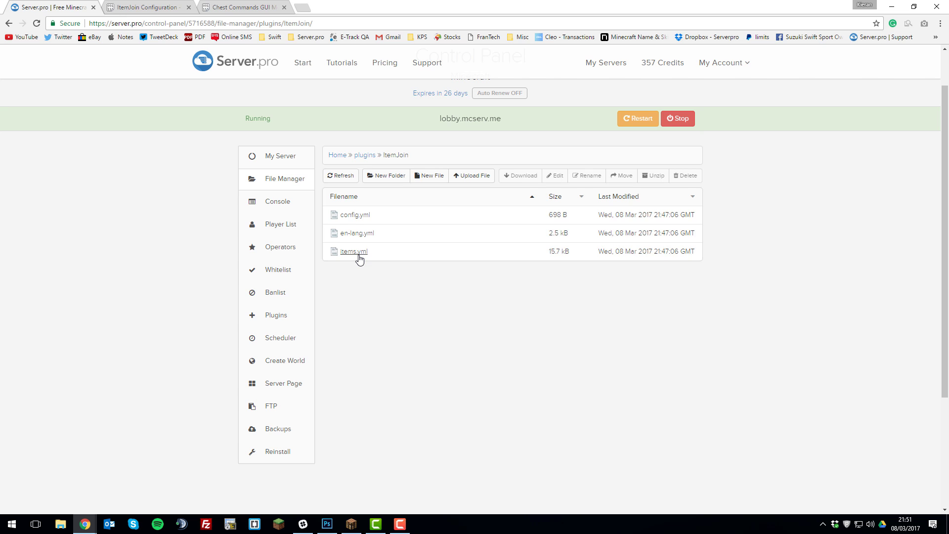
left_click(354, 251)
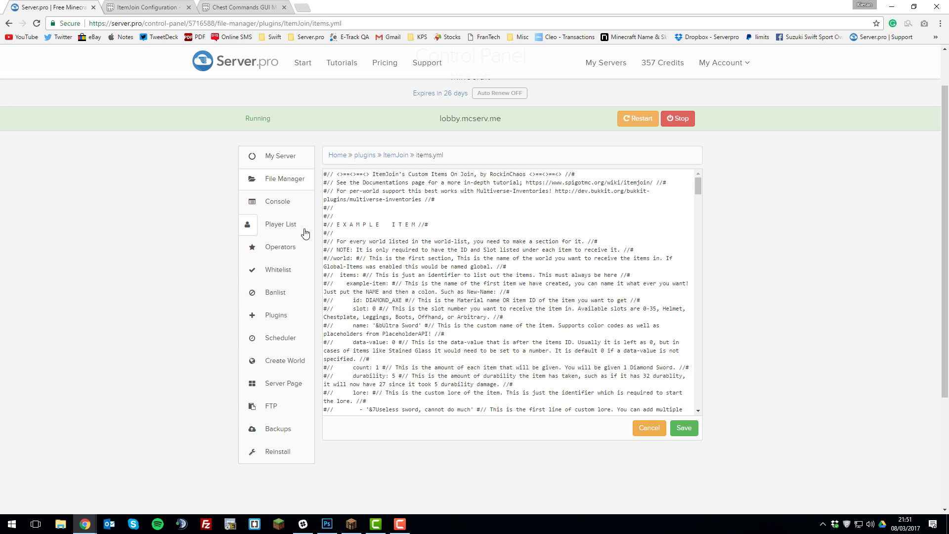
Copy the complete raw paste data of the ItemJoin configuration from its Pastebin page.
left_click(144, 12)
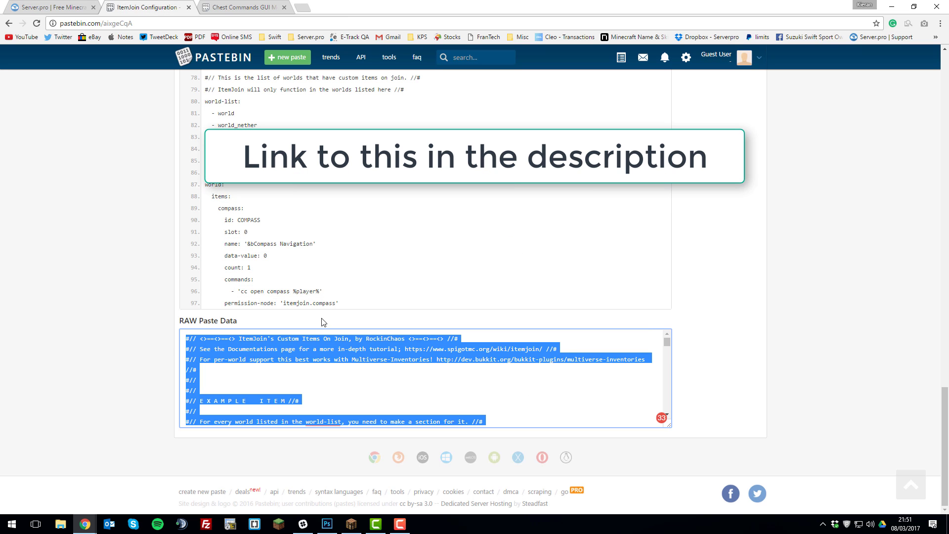
scroll(123, 194, "up", 6)
scroll(123, 194, "up", 8)
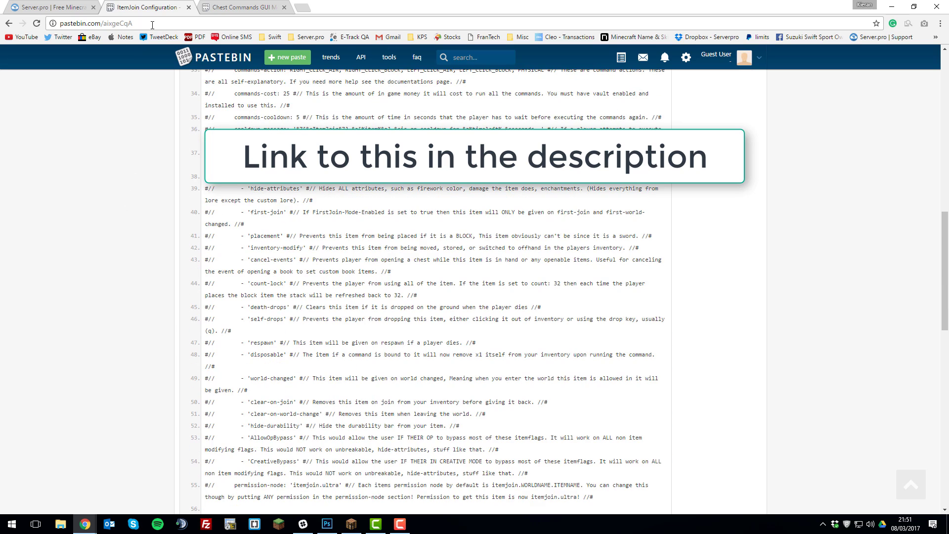
scroll(117, 158, "down", 15)
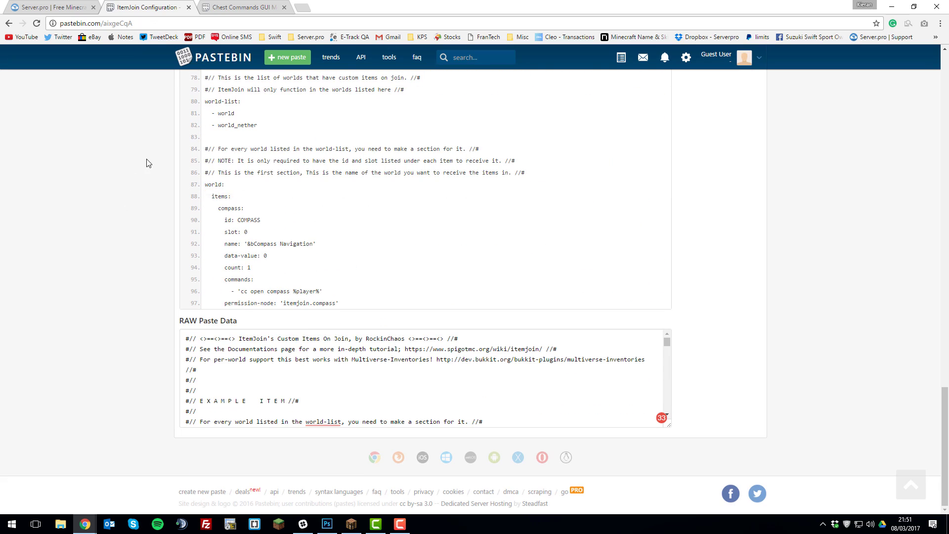
left_click(250, 365)
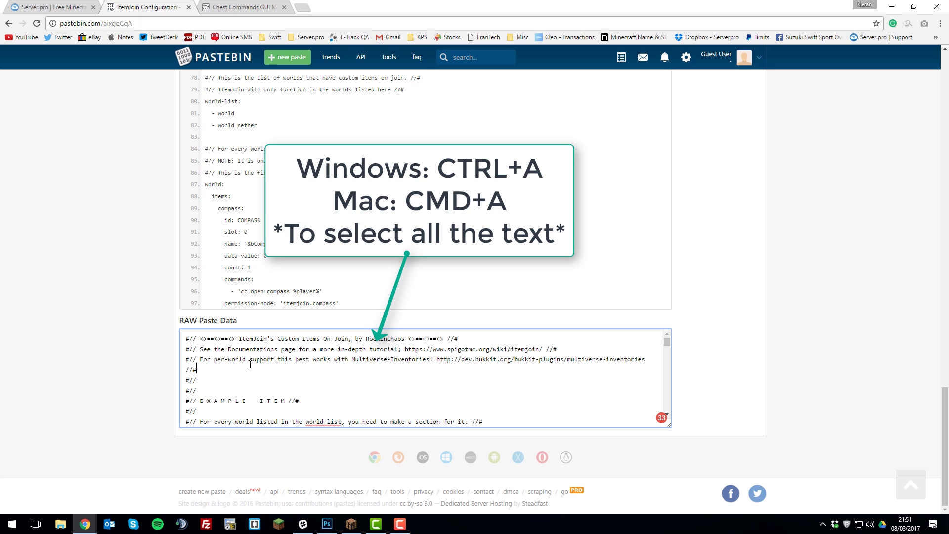
key("ctrl+a")
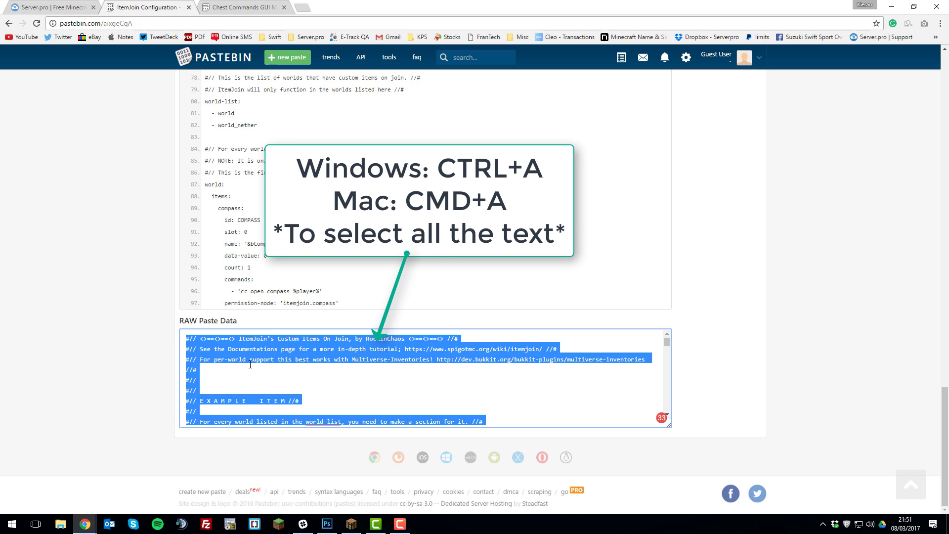
right_click(251, 355)
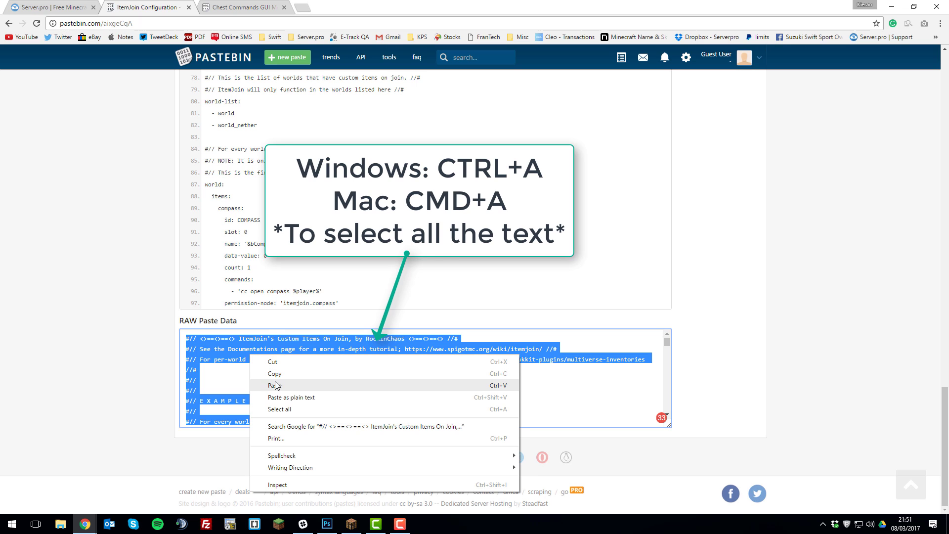
left_click(269, 386)
Replace the entire contents of items.yml with the copied ItemJoin configuration and review the pasted text.
left_click(60, 10)
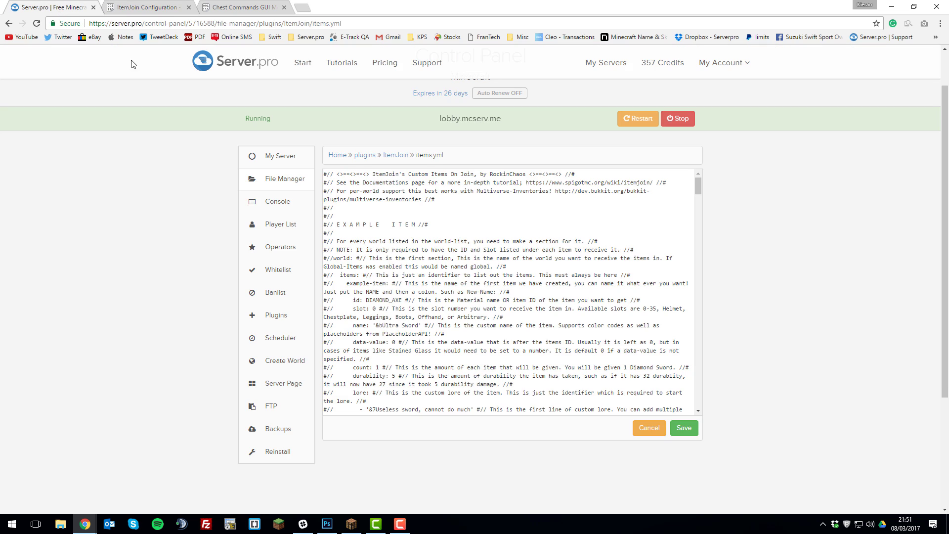
key("ctrl+a")
right_click(392, 214)
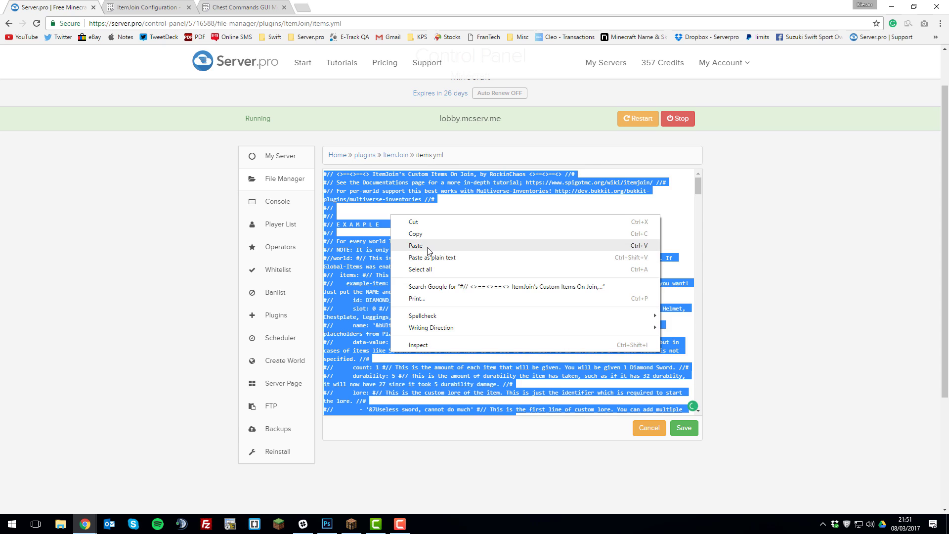
left_click(428, 245)
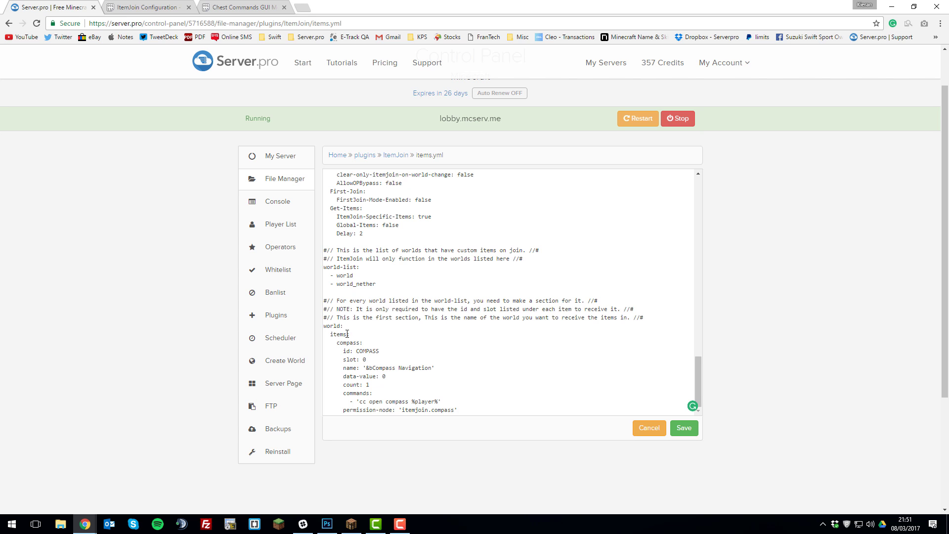
scroll(515, 304, "up", 7)
scroll(490, 319, "down", 8)
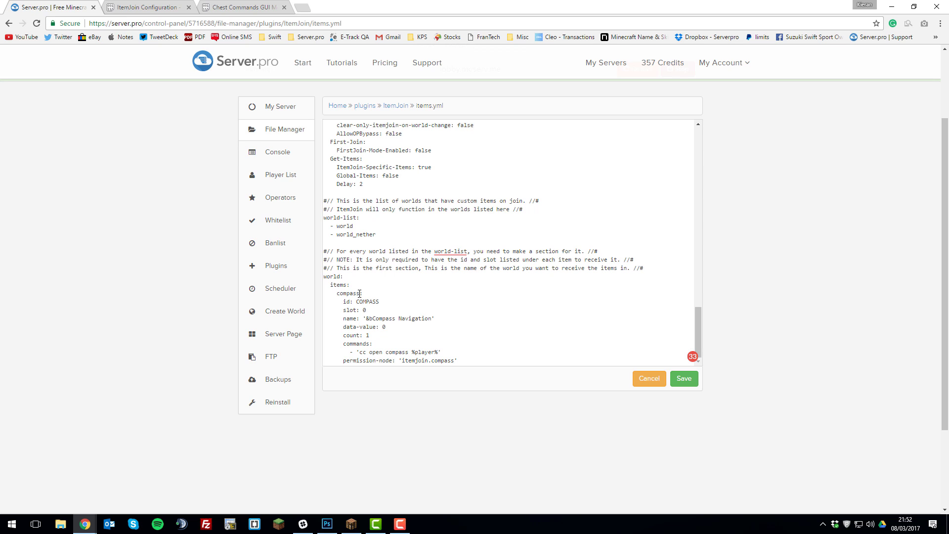
Try stick in place of compass in the compass item's entry and restore the compass values.
double_click(356, 294)
double_click(371, 302)
type("STICK")
key("BackSpace")
key("BackSpace")
key("BackSpace")
key("BackSpace")
key("BackSpace")
type("COMPASS")
key("BackSpace")
key("BackSpace")
key("BackSpace")
key("BackSpace")
key("BackSpace")
key("BackSpace")
key("BackSpace")
type("stick")
key("BackSpace")
key("BackSpace")
key("BackSpace")
key("BackSpace")
key("BackSpace")
type("compass")
Save items.yml and open the menu folder inside plugins/ChestCommands.
left_click(685, 379)
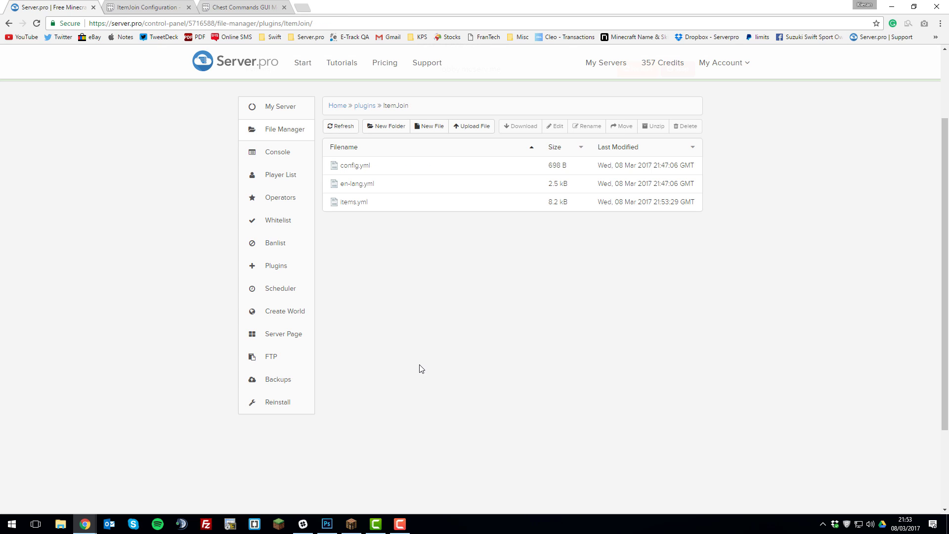
left_click(369, 107)
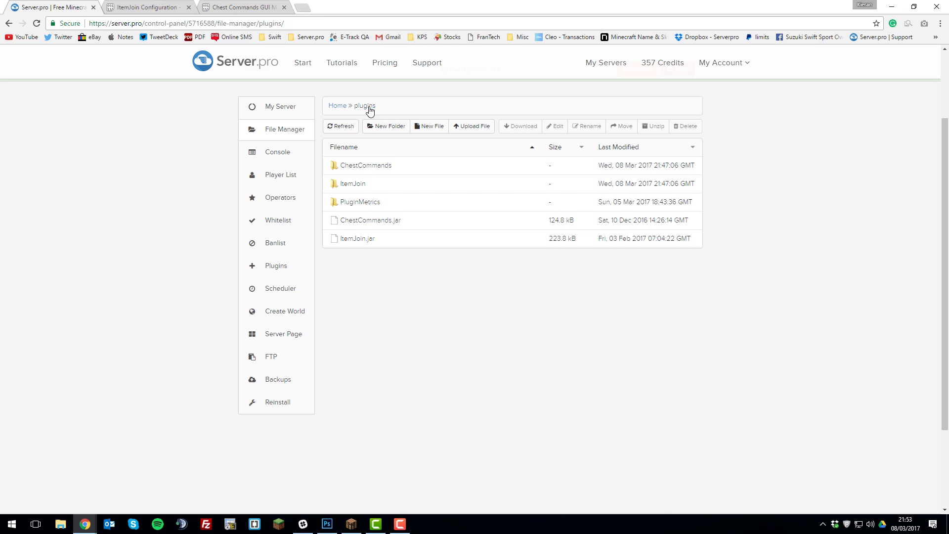
left_click(367, 167)
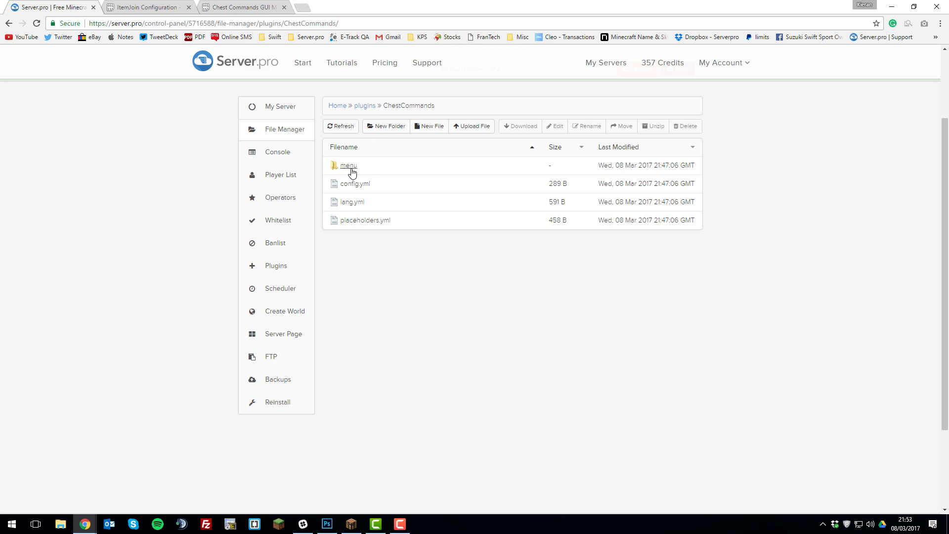
left_click(348, 167)
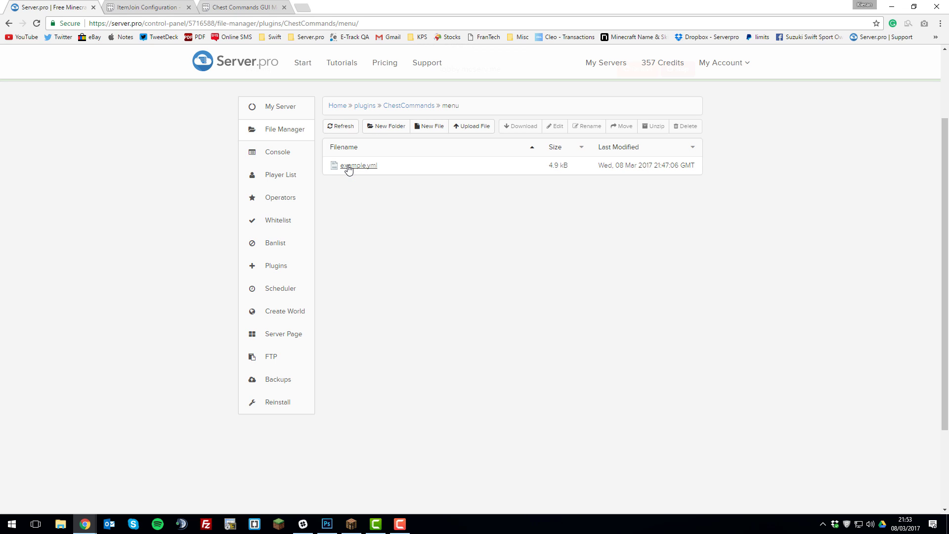
Create a file named compass.yml in the menu folder and open it for editing.
left_click(425, 134)
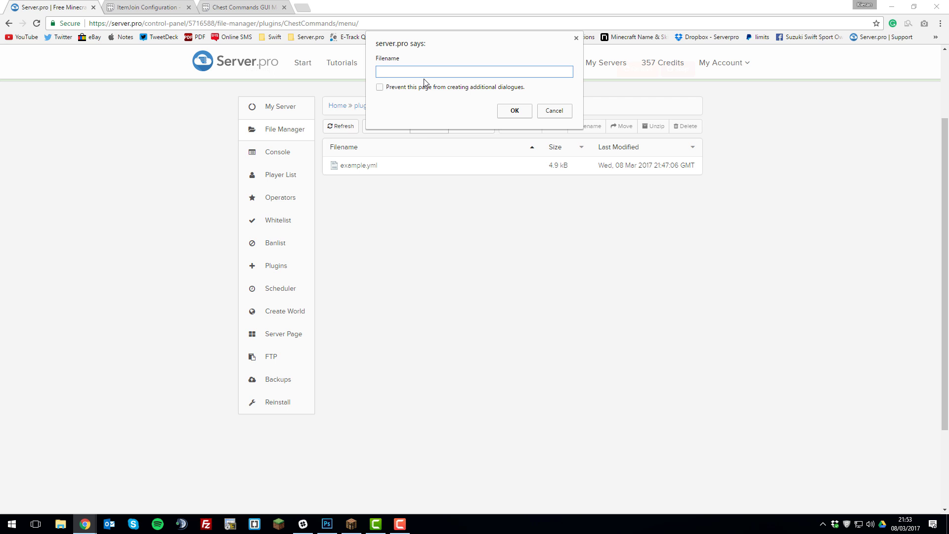
type("compass.yml")
left_click(515, 111)
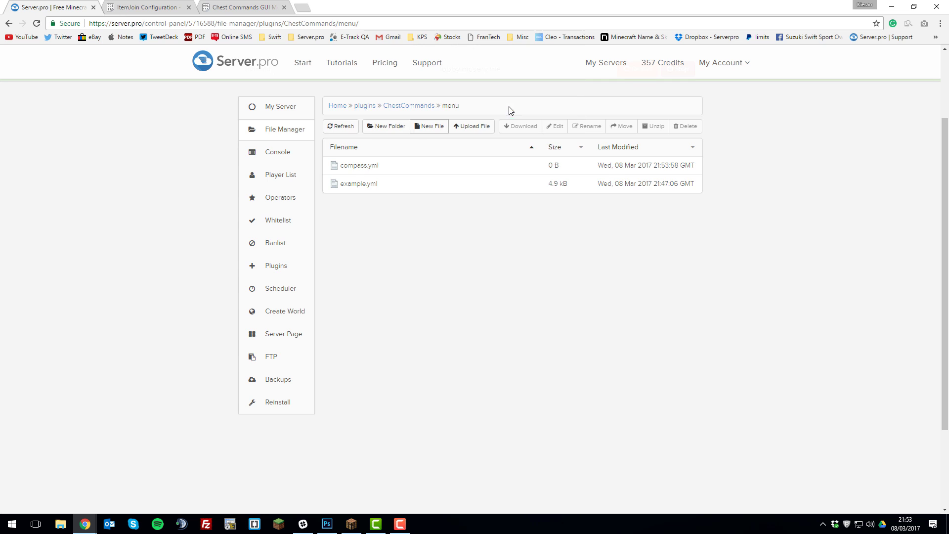
left_click(372, 166)
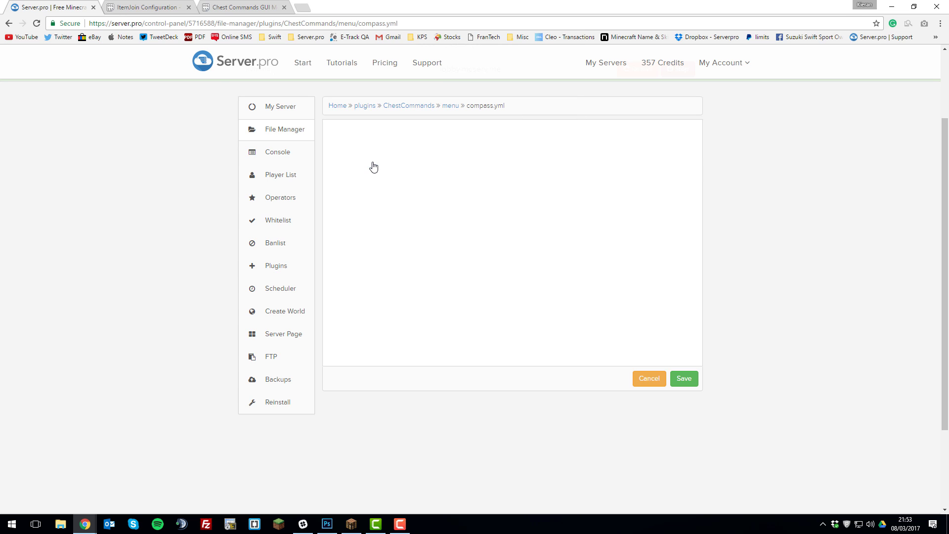
Copy the entire raw paste data of the Chest Commands GUI menu configuration on Pastebin.
left_click(237, 8)
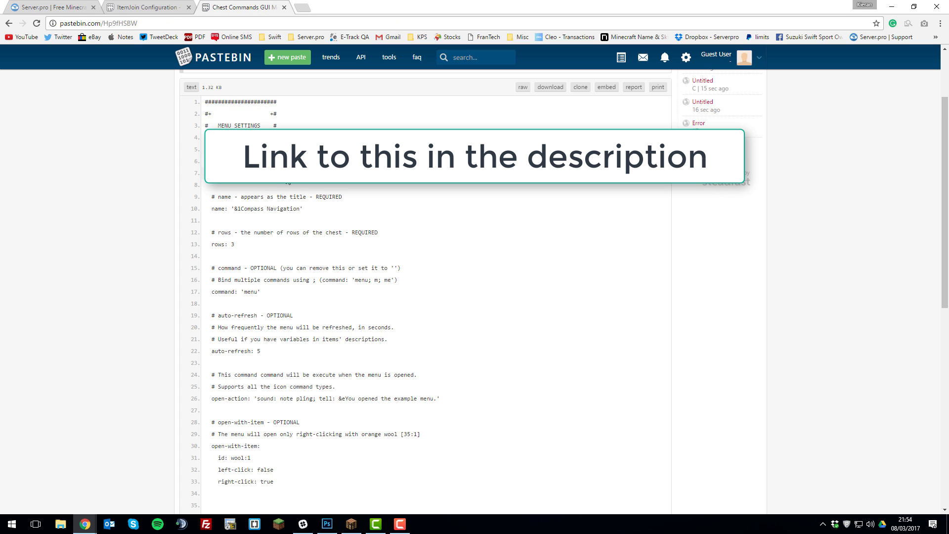
scroll(201, 205, "down", 9)
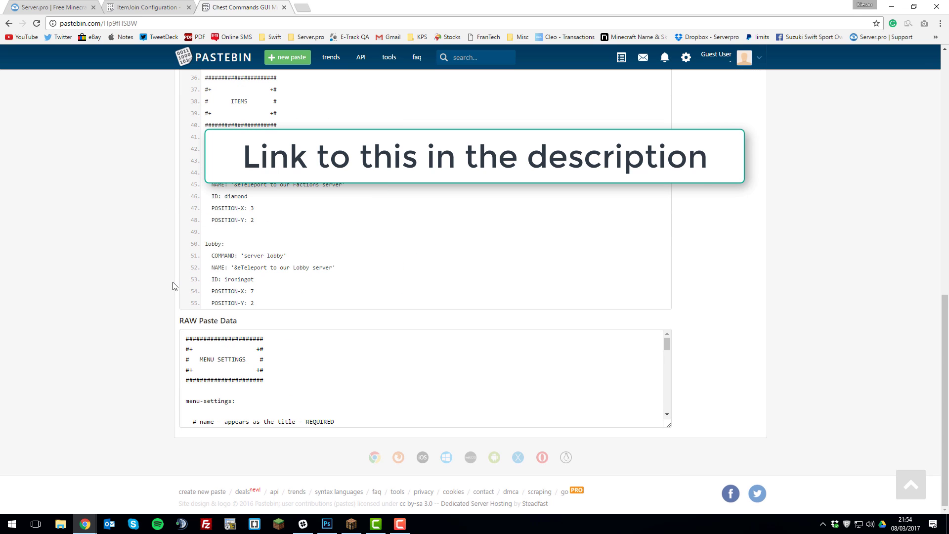
left_click(253, 361)
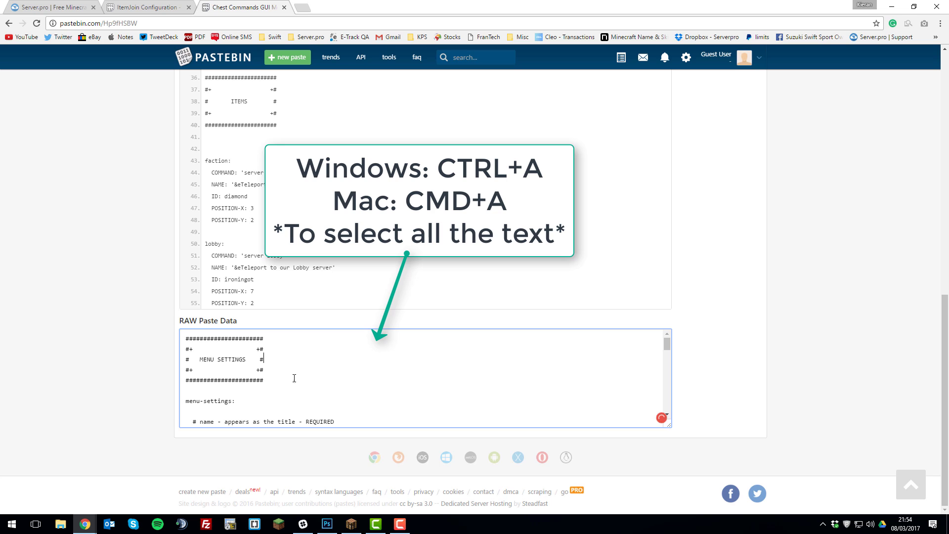
key("ctrl+a")
right_click(258, 375)
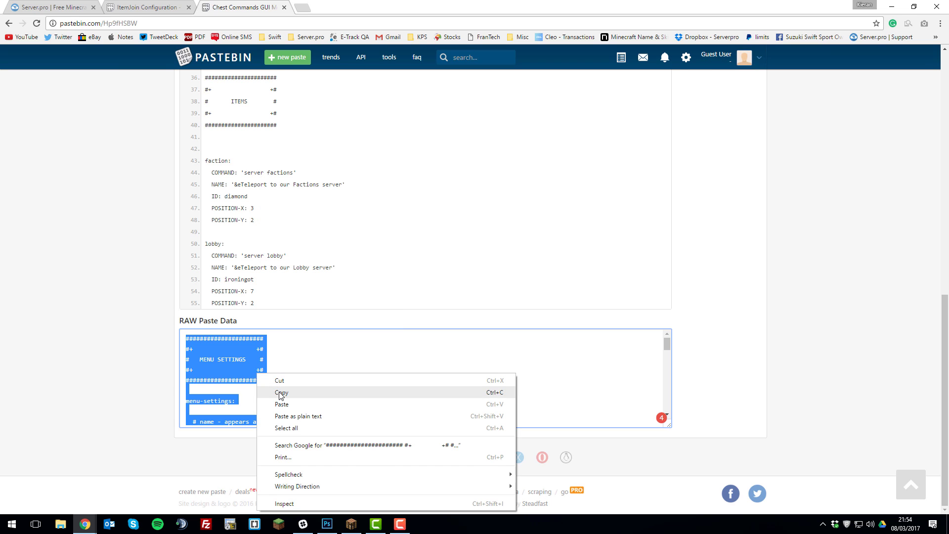
left_click(281, 394)
Return to the empty compass.yml in the file manager and paste the copied menu configuration into it.
left_click(54, 7)
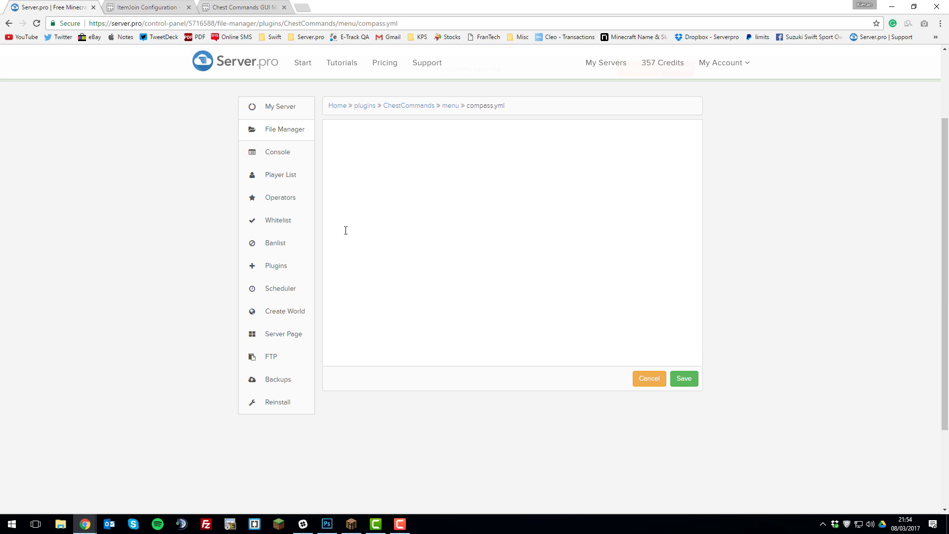
right_click(379, 190)
left_click(413, 247)
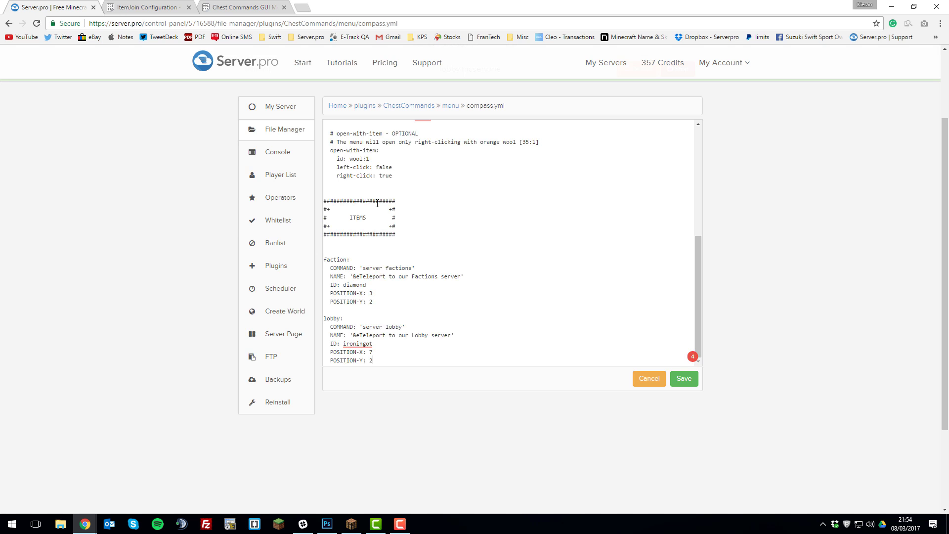
Review the menu settings in compass.yml and delete the sound and message text inside the open-action quotes.
scroll(377, 203, "up", 6)
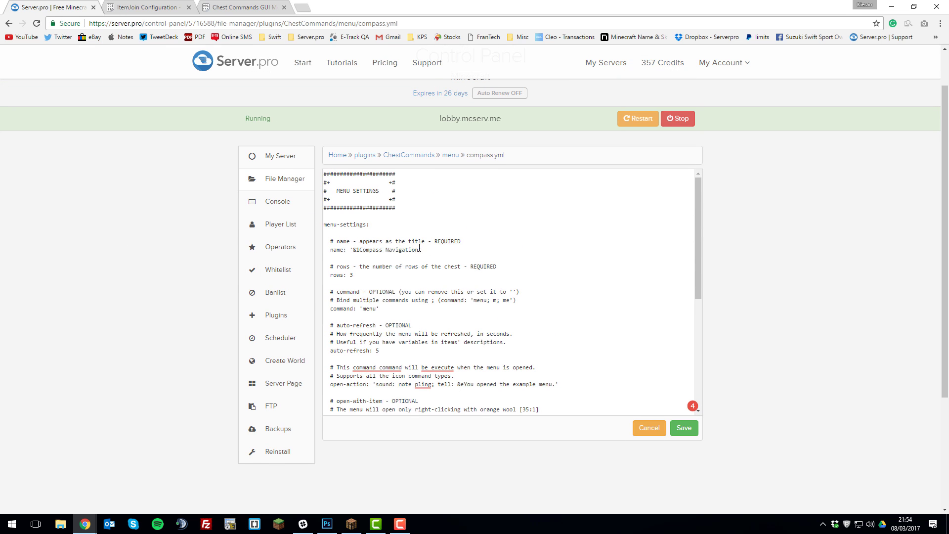
left_click_drag(420, 249, 417, 250)
left_click(417, 250)
scroll(372, 248, "down", 2)
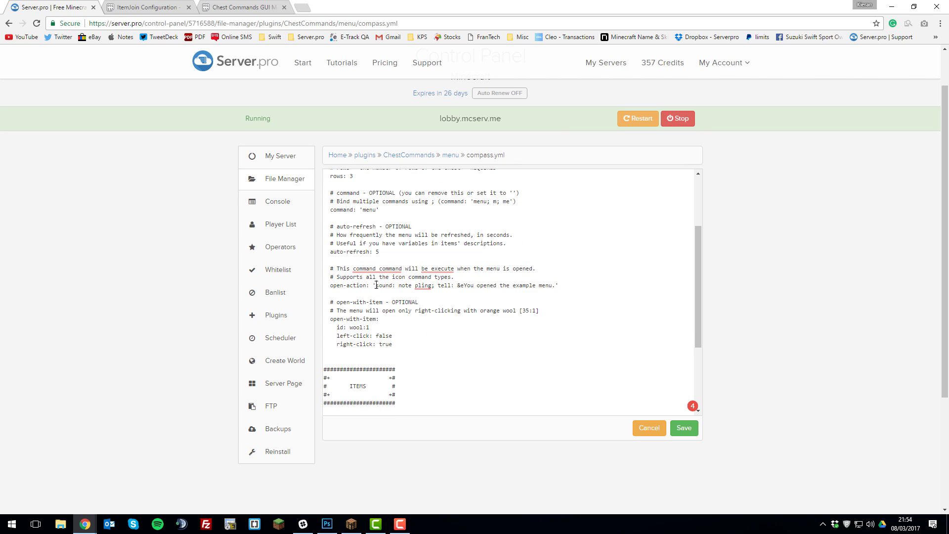
left_click_drag(376, 285, 557, 285)
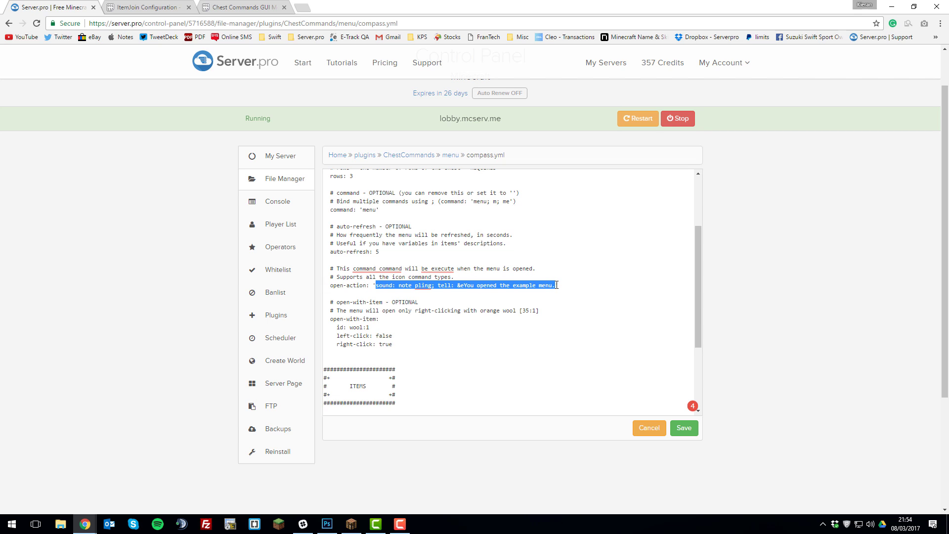
key("BackSpace")
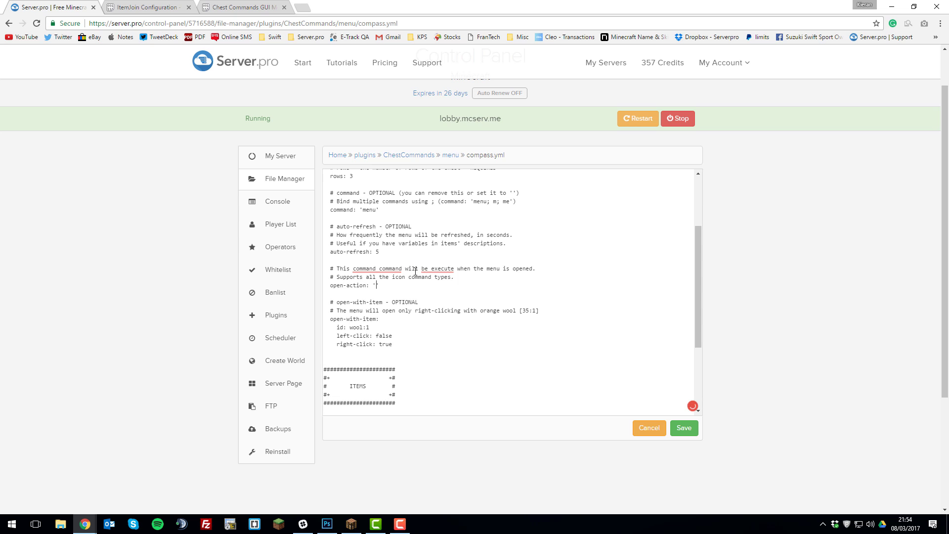
Review the faction and lobby items, then duplicate the lobby block at the end of compass.yml, separated by a blank line.
scroll(399, 261, "down", 4)
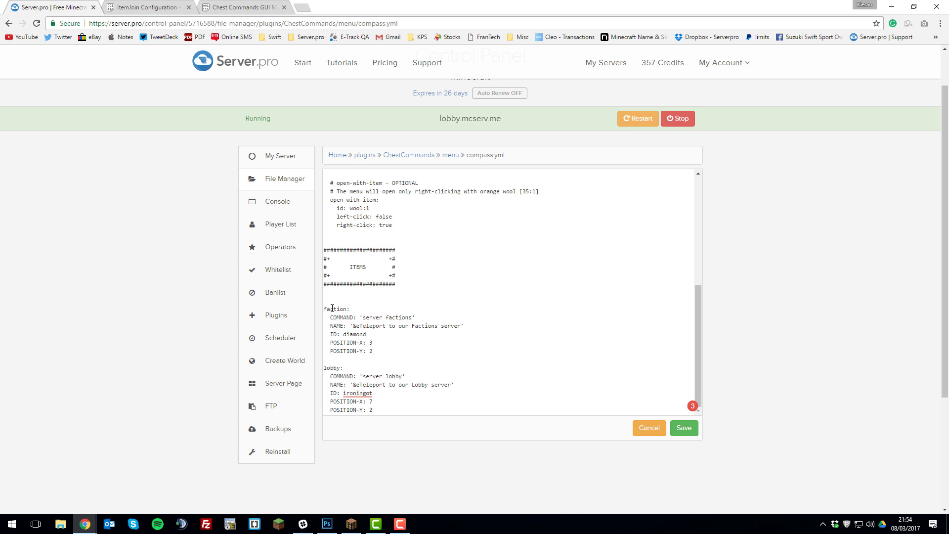
double_click(332, 309)
left_click(363, 316)
mouse_move(355, 392)
left_click(380, 408)
left_click(321, 368, "shift")
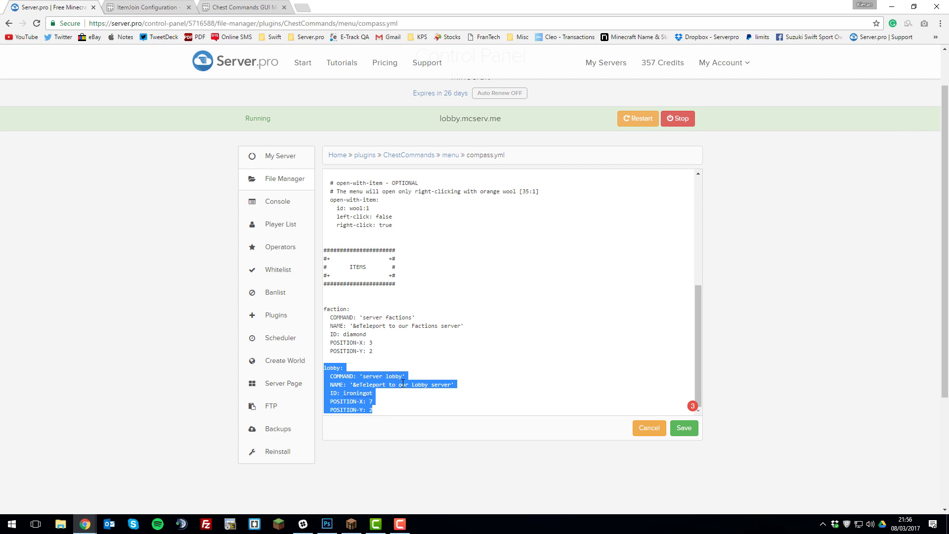
key("ctrl+c")
left_click(399, 408)
key("Return")
key("ctrl+v")
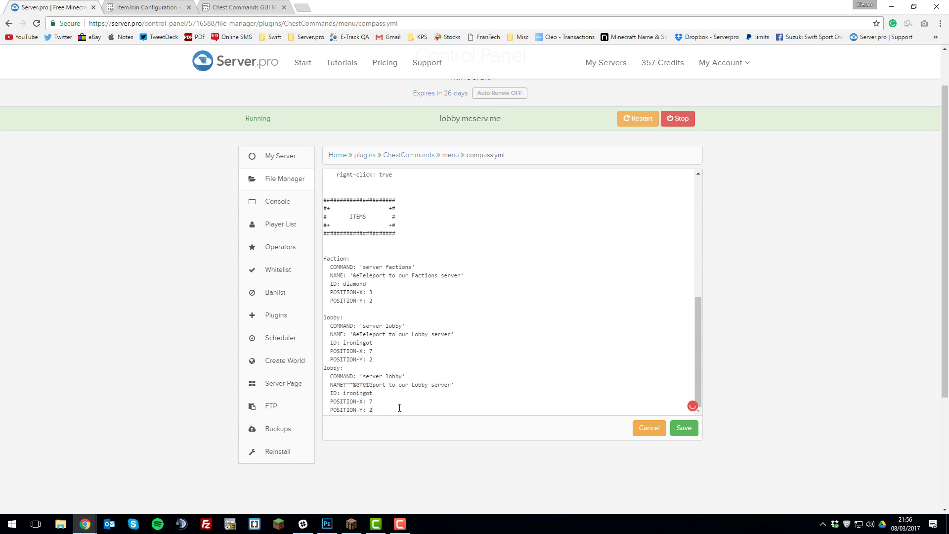
left_click(389, 359)
key("Return")
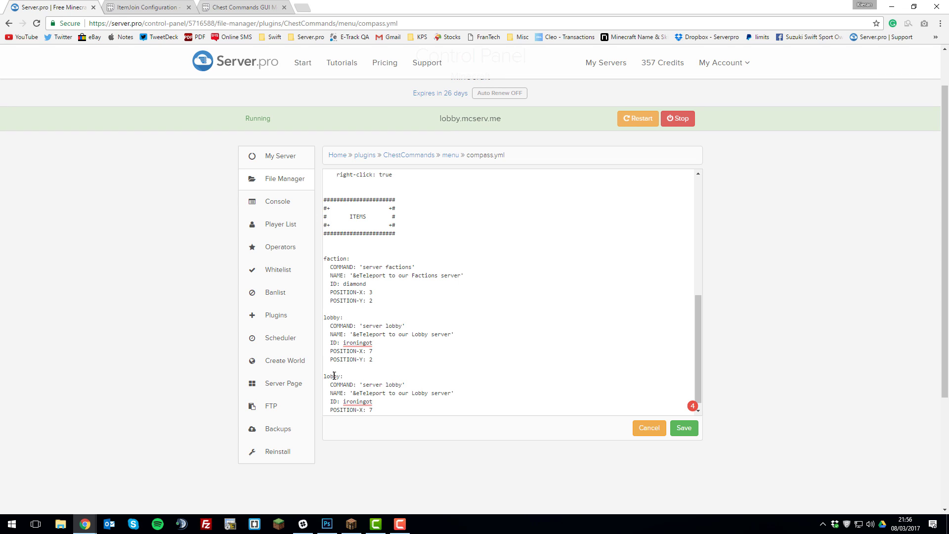
Rename the duplicated lobby item to survival and set its COMMAND to 'server survival'.
double_click(335, 377)
type("sr")
key("BackSpace")
type("urvival")
double_click(397, 384)
type("sr")
key("BackSpace")
type("urvival")
Change the duplicated item's NAME to '&eTeleport to our Survival server'.
double_click(419, 392)
type("Ser")
key("BackSpace")
key("BackSpace")
type("uriviv")
key("BackSpace")
key("BackSpace")
key("BackSpace")
key("BackSpace")
type("vival")
Set the survival item's ID to wood and its POSITION-X to 5.
double_click(358, 402)
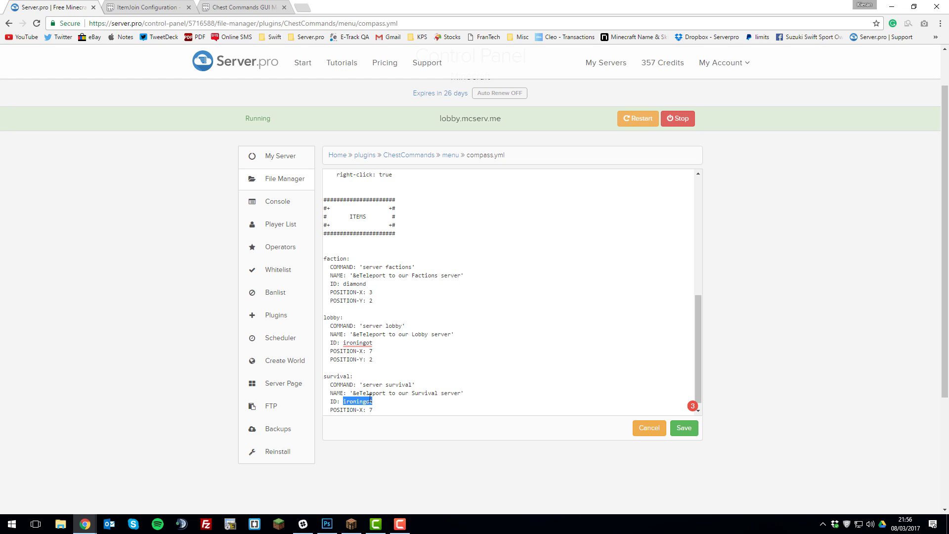
type("wood")
left_click(374, 410)
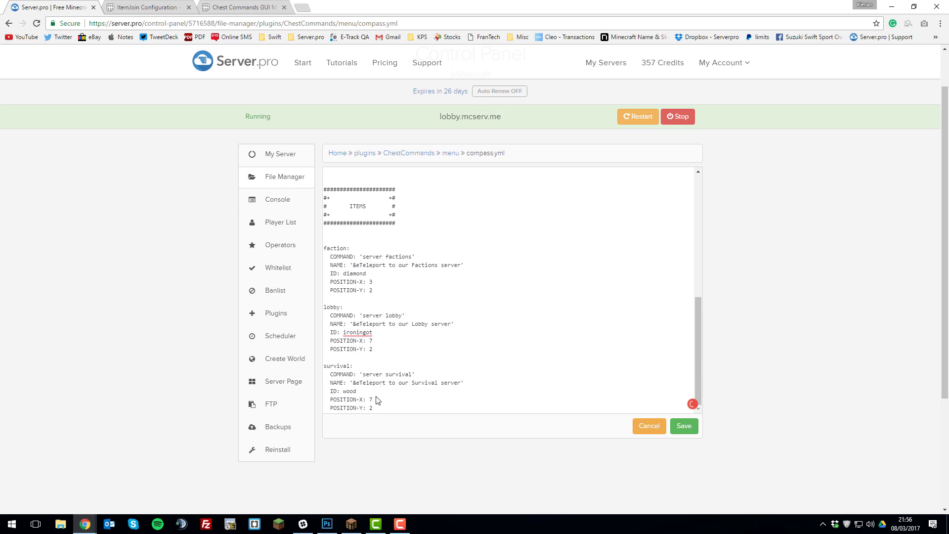
scroll(376, 347, "down", 1)
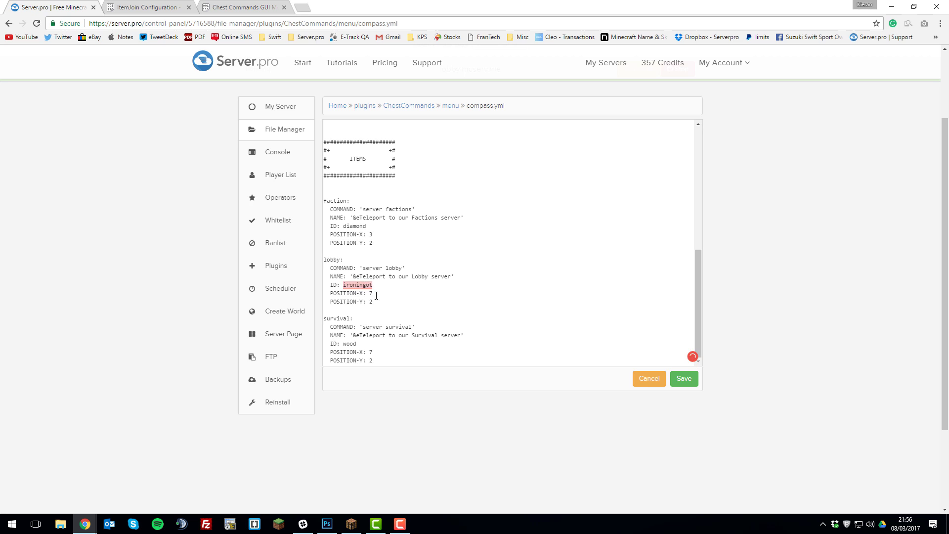
left_click(382, 353)
key("BackSpace")
type("5")
Save compass.yml and restart the Minecraft server.
left_click(685, 378)
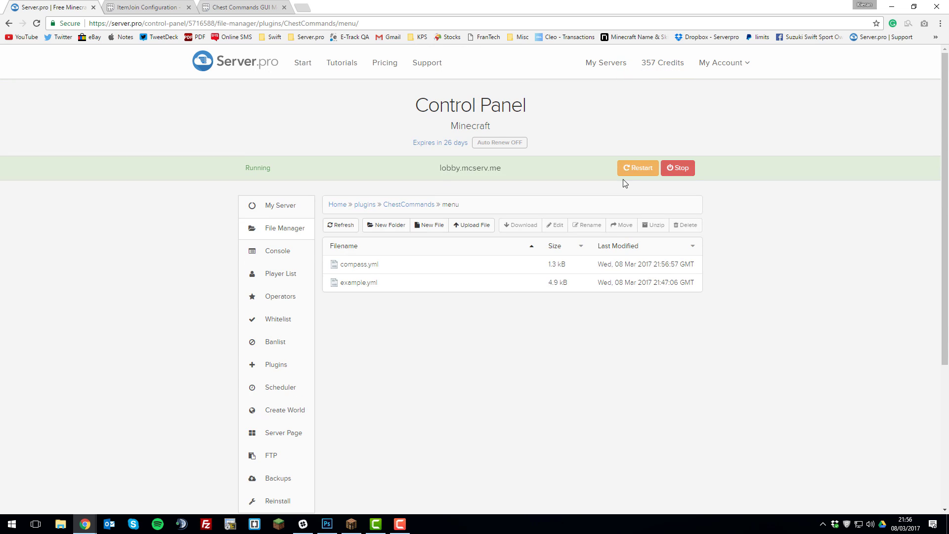
left_click(629, 172)
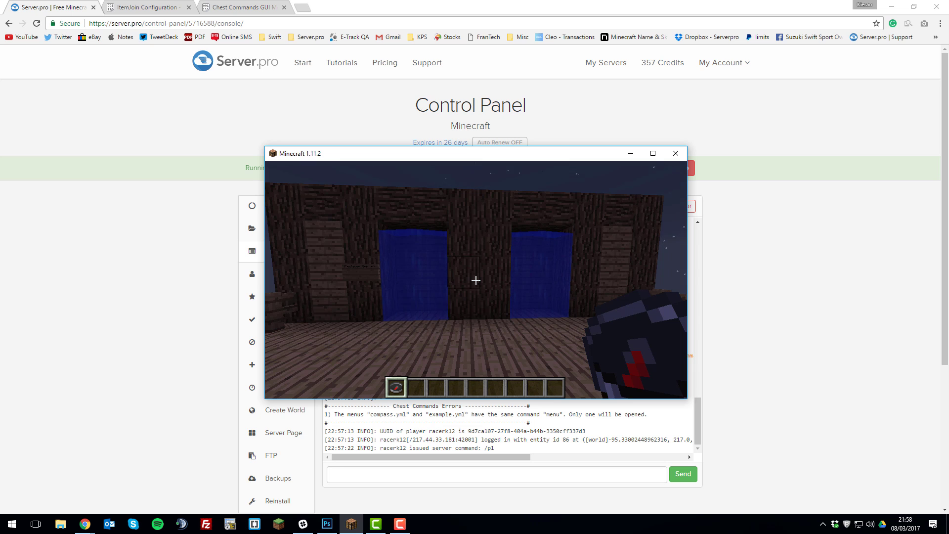
In Minecraft, inspect the Compass Navigation item in the hotbar and in the inventory, then close the inventory.
scroll(476, 280, "down", 1)
scroll(476, 281, "up", 1)
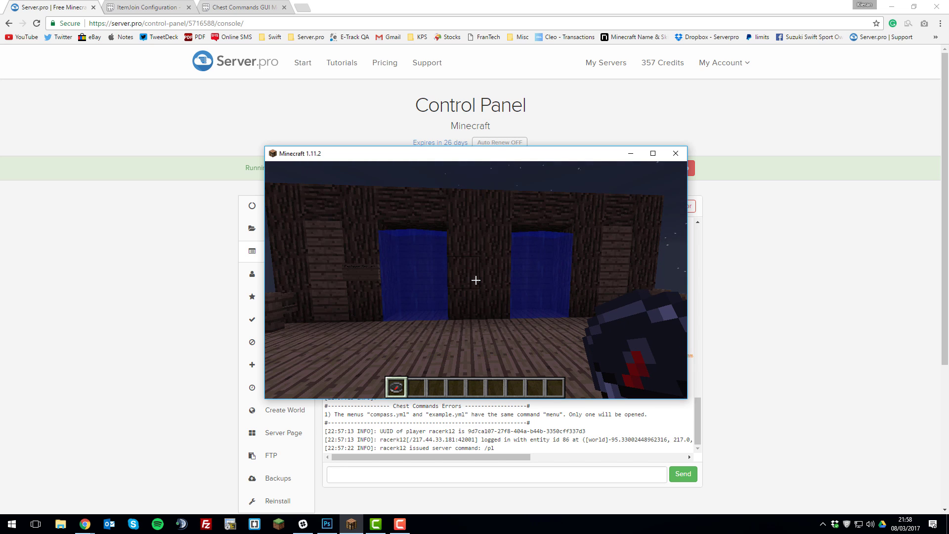
scroll(476, 280, "down", 1)
scroll(476, 280, "up", 1)
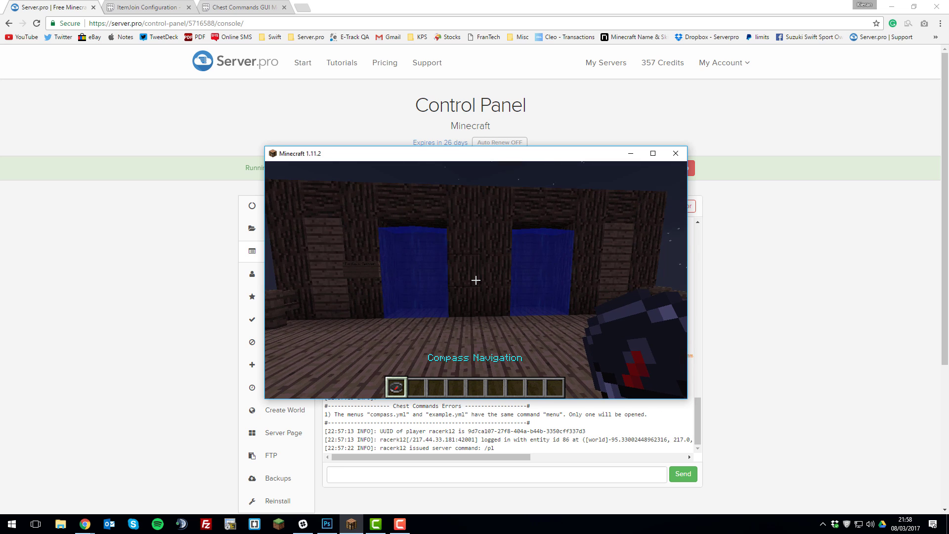
key("e")
left_click(559, 359)
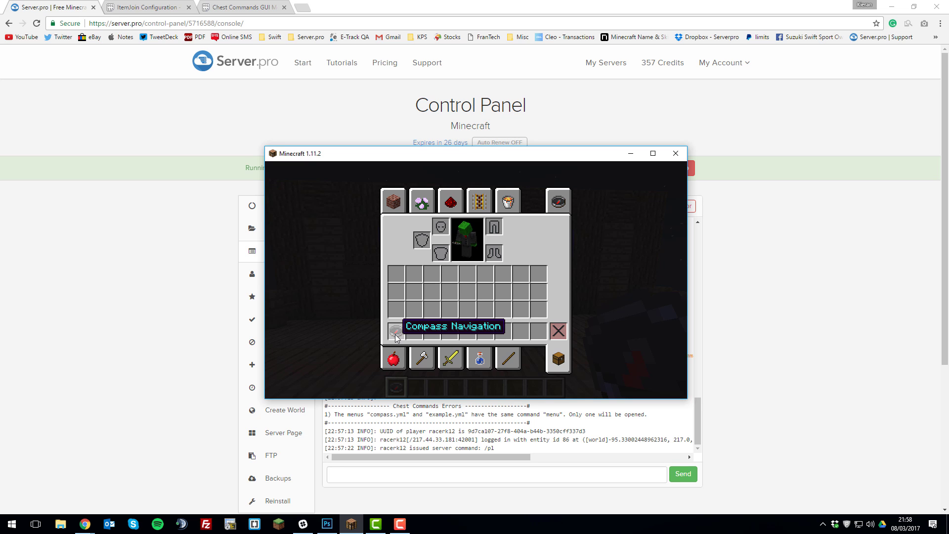
key("e")
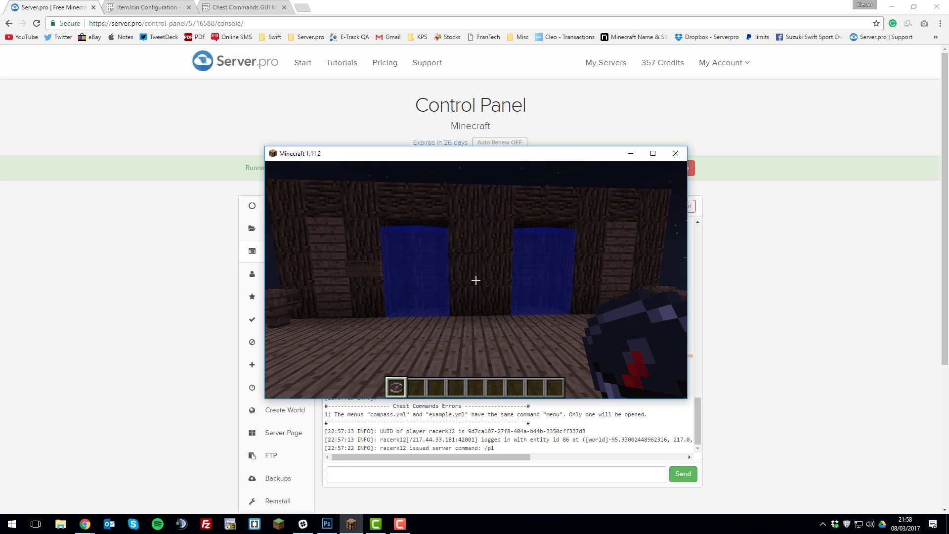
Use the compass to bring up the Compass Navigation menu and teleport to the Factions server with the diamond item.
right_click(476, 280)
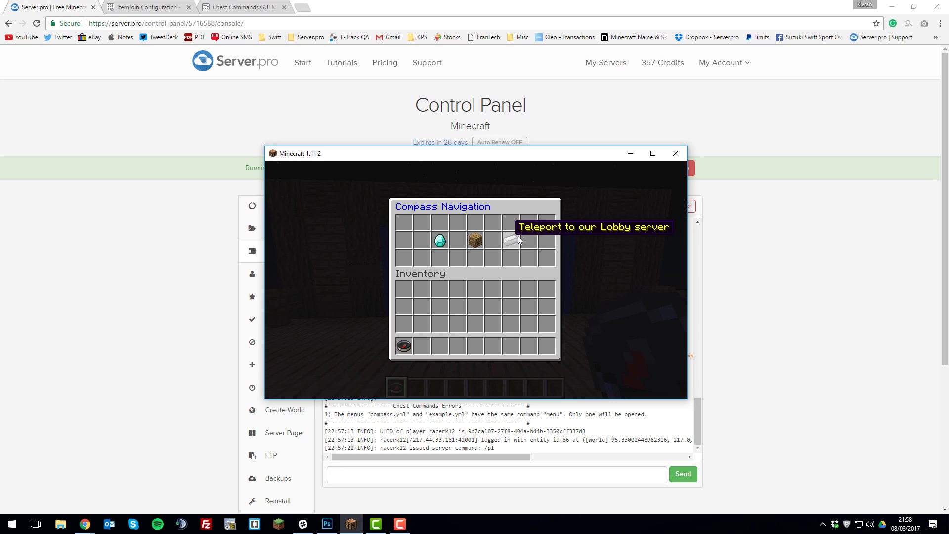
left_click(439, 242)
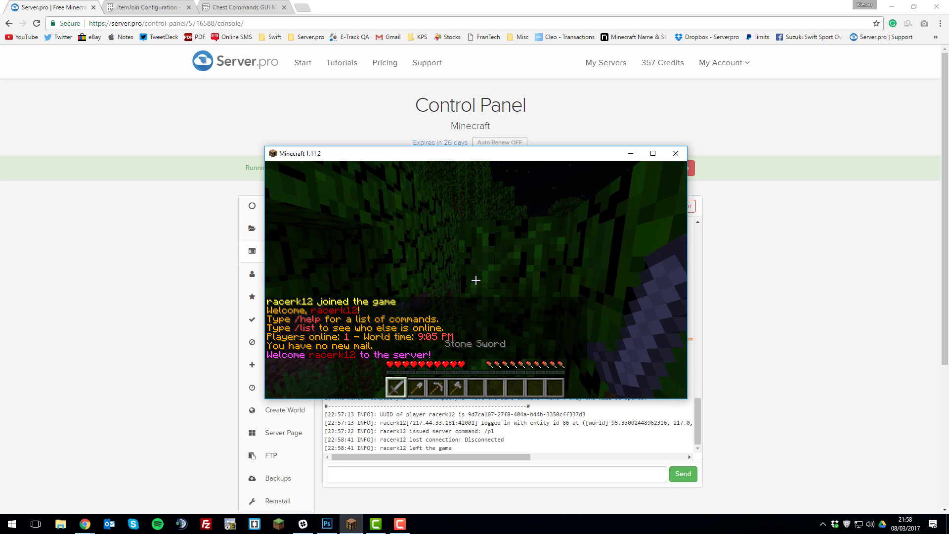
scroll(476, 280, "down", 1)
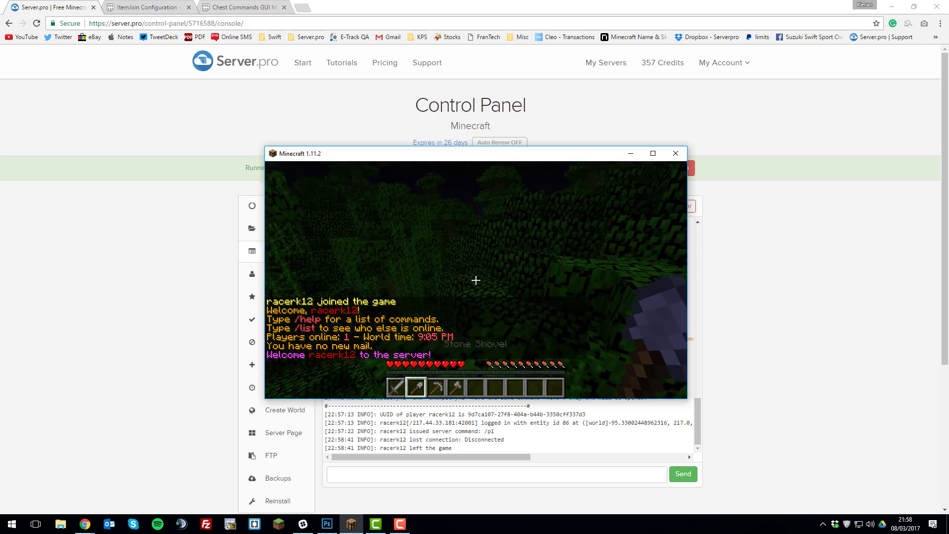